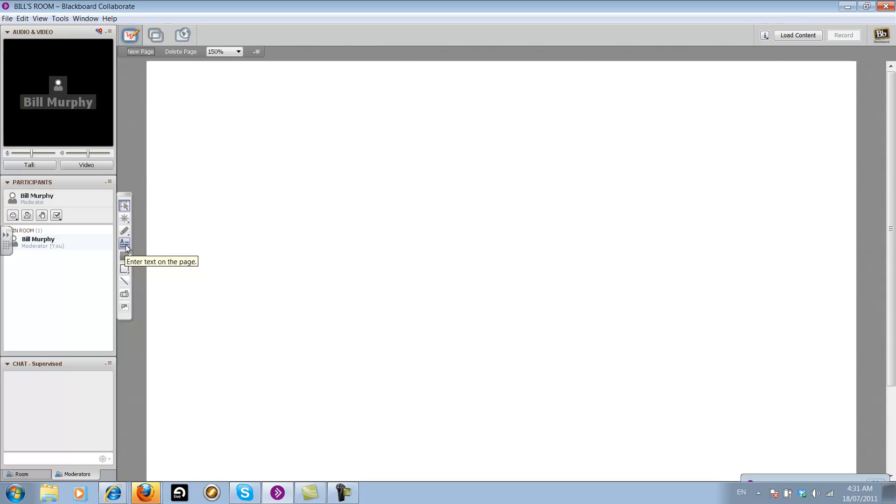
Add a wide text box across the upper part of the blank whiteboard page containing "Type away like that"
click(126, 248)
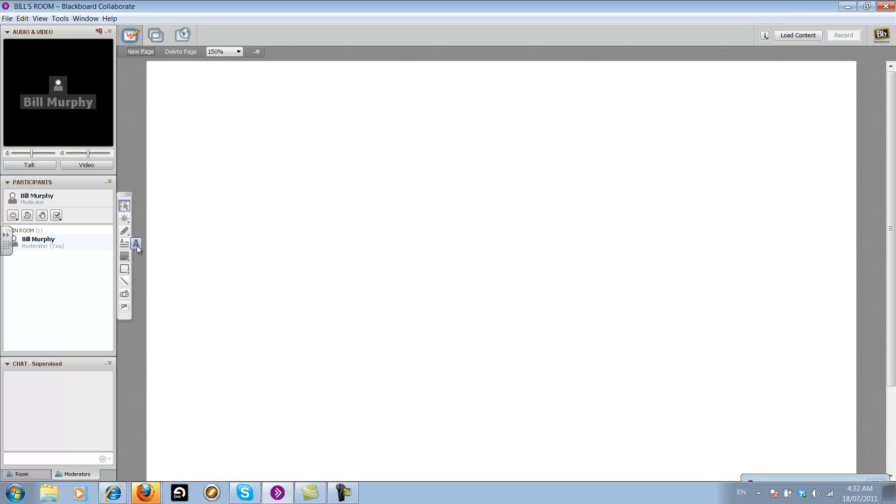
click(127, 244)
drag(176, 120, 701, 237)
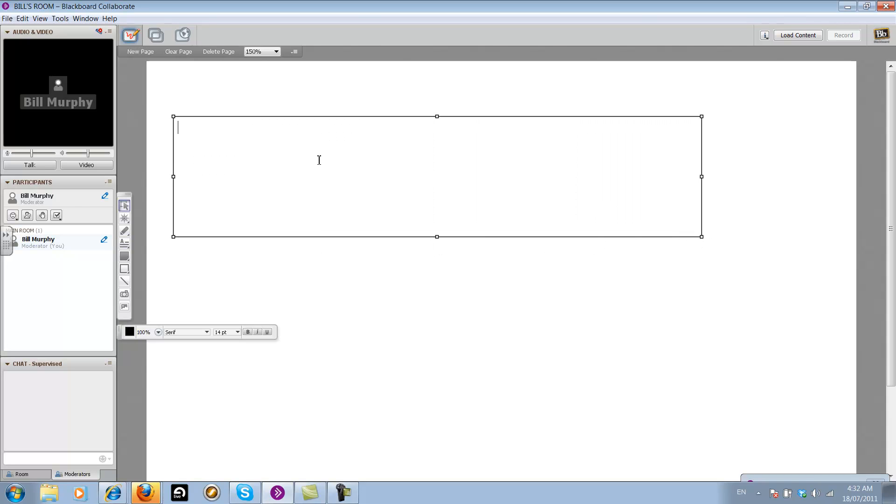
text(Type away!)
text(ike tnhat)
key(BackSpace)
key(BackSpace)
key(BackSpace)
key(BackSpace)
text(hat)
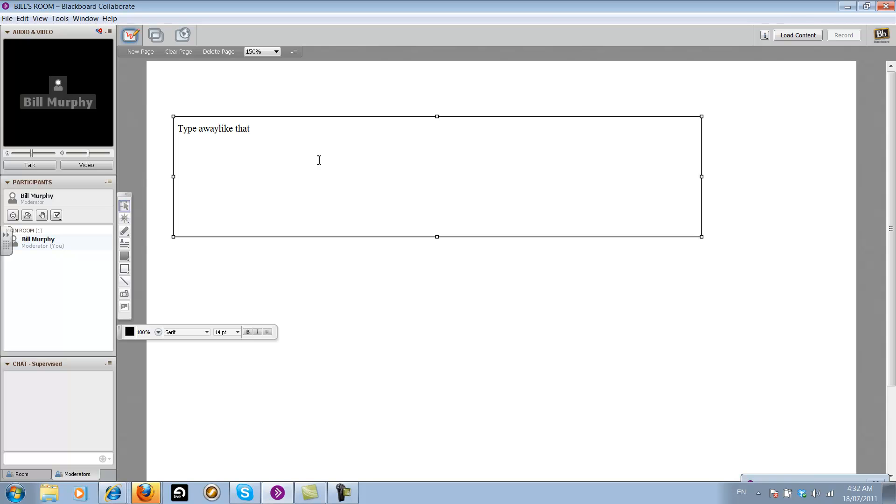
Add the lines "* List", "* One" and "* Two" below the text and move the text box to the page's lower half
key(Return)
text(* List )
text(*)
text( One)
key(Return)
text(* Two)
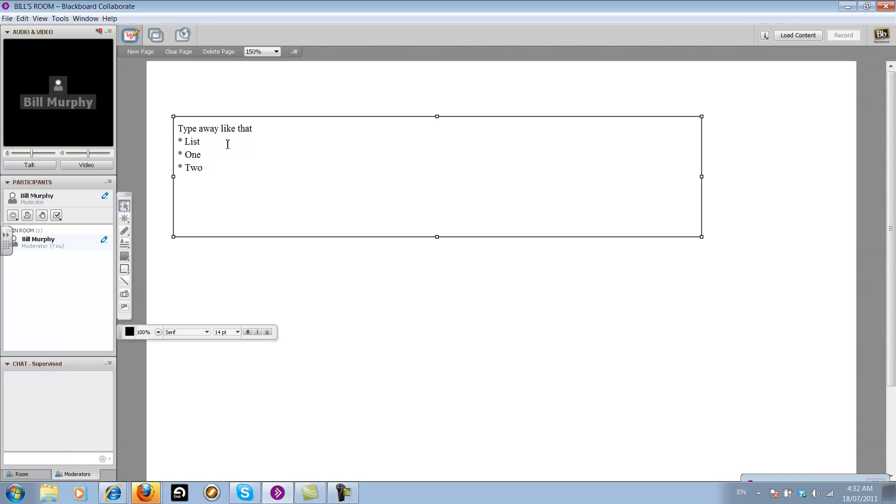
drag(274, 116, 284, 278)
Create a second, smaller text box above the list on the whiteboard page with the text "Chat here"
click(125, 246)
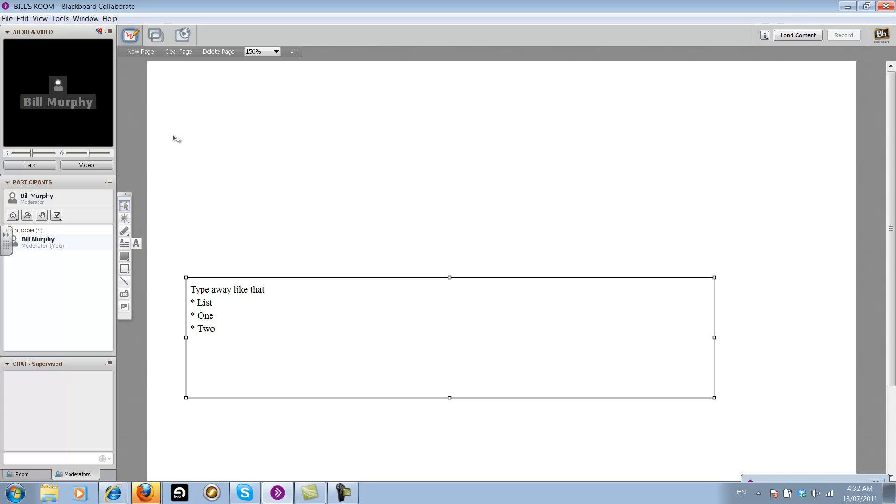
click(124, 244)
drag(180, 85, 489, 179)
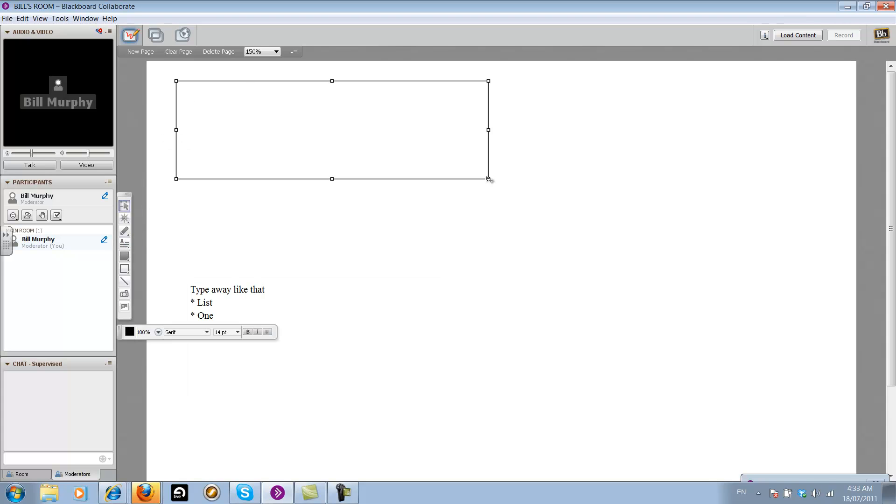
text(Chat here)
Make the "Chat here" text bold
click(248, 333)
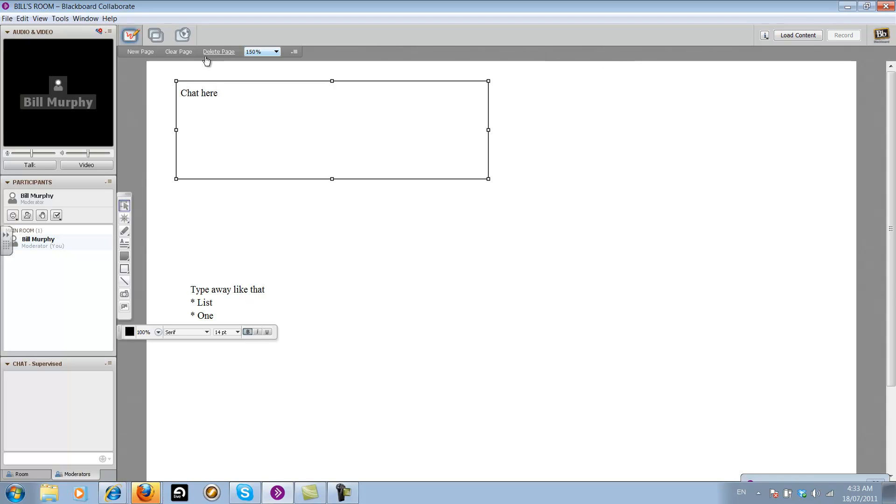
drag(220, 94, 182, 96)
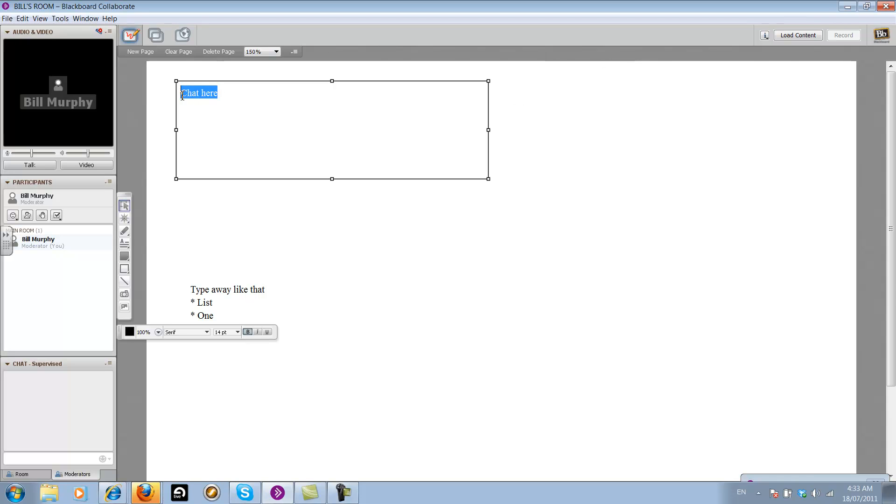
click(247, 332)
click(228, 93)
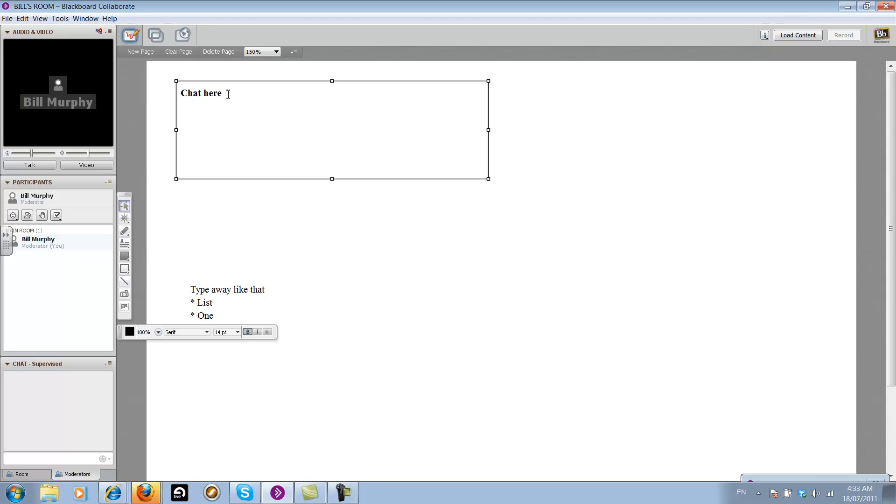
Add a non-bold line "List here" under "Chat here" and move that text box to the right half of the page
click(247, 332)
key(Return)
text(List here)
drag(294, 82, 615, 185)
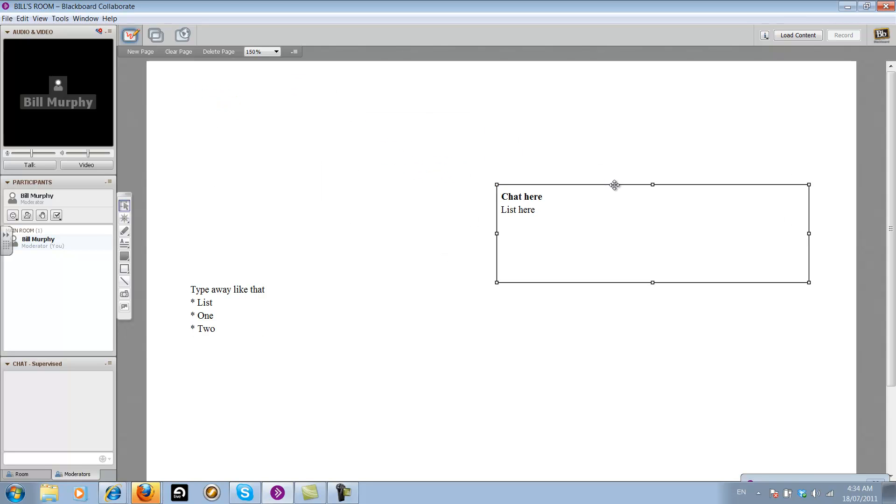
Shrink the "Type away like that" text box to the left half of the page and move it up level with "Chat here"
click(262, 290)
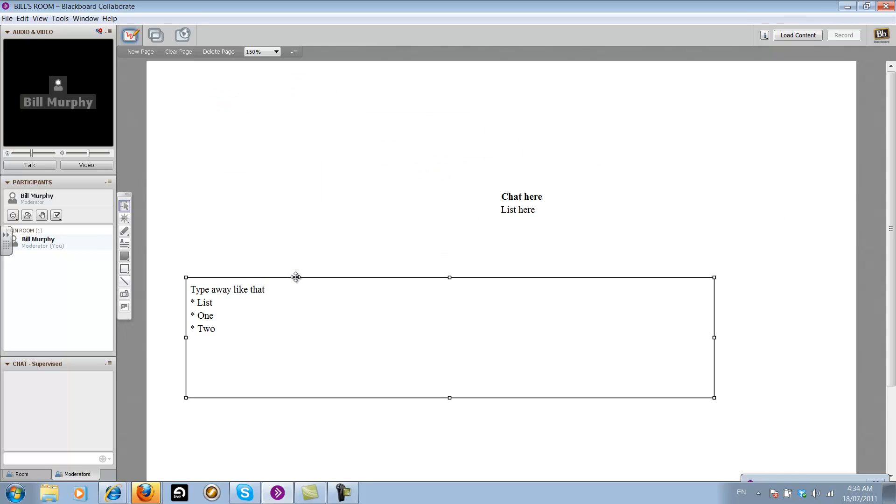
drag(714, 398, 477, 366)
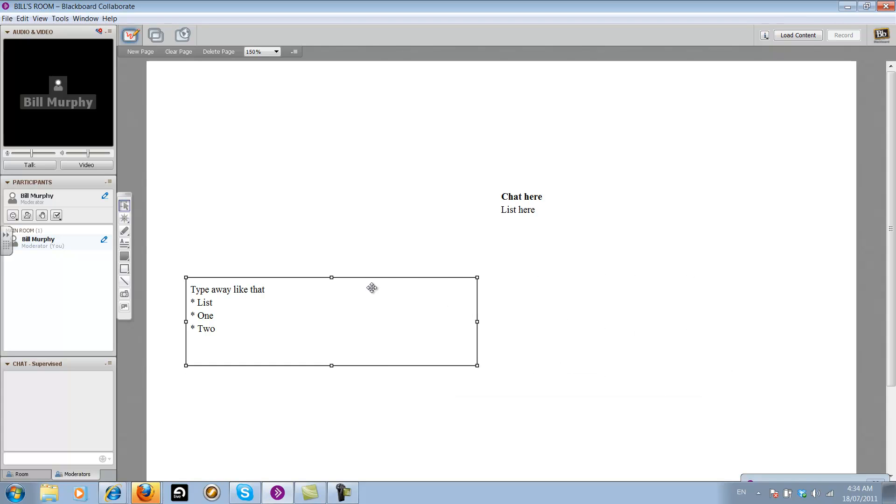
drag(376, 278, 374, 184)
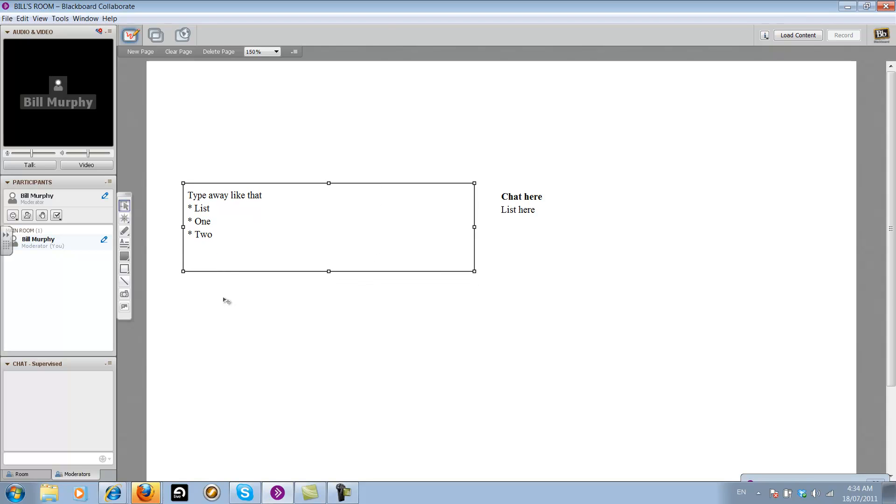
Draw a long, nearly vertical line between the two text boxes to divide the page into two columns
click(125, 281)
mouse_move(479, 81)
mouse_down()
mouse_move(509, 389)
mouse_move(489, 442)
mouse_up()
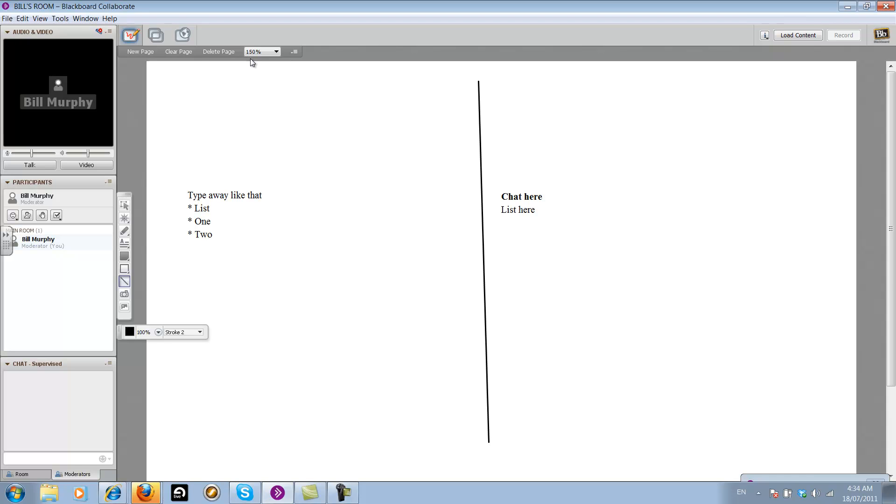
View the whiteboard at Fit Page and 200% zoom, and return it to 150%
click(277, 51)
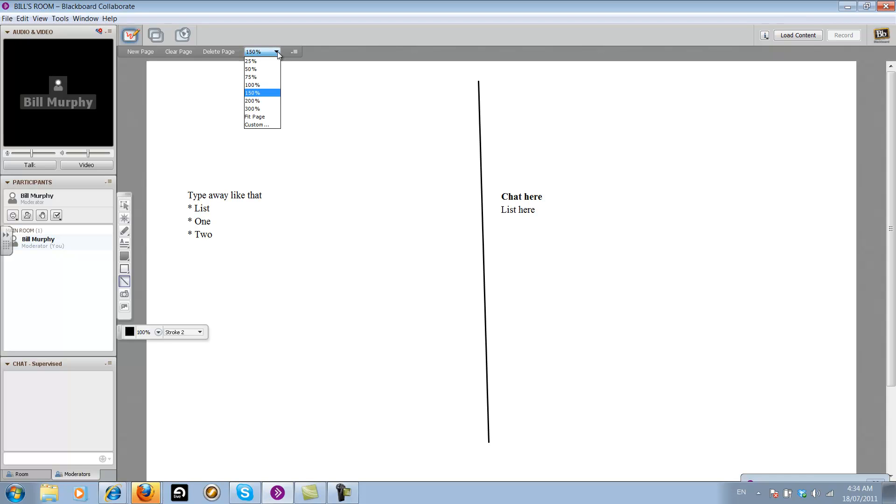
click(258, 117)
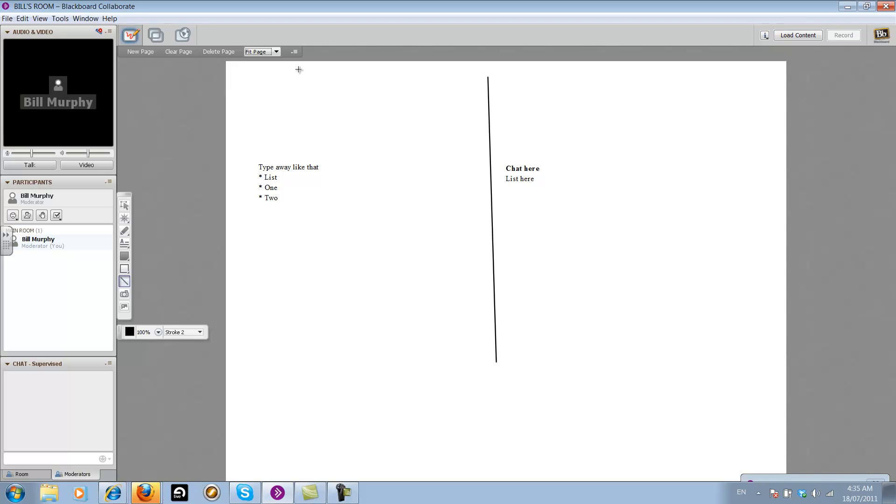
click(276, 52)
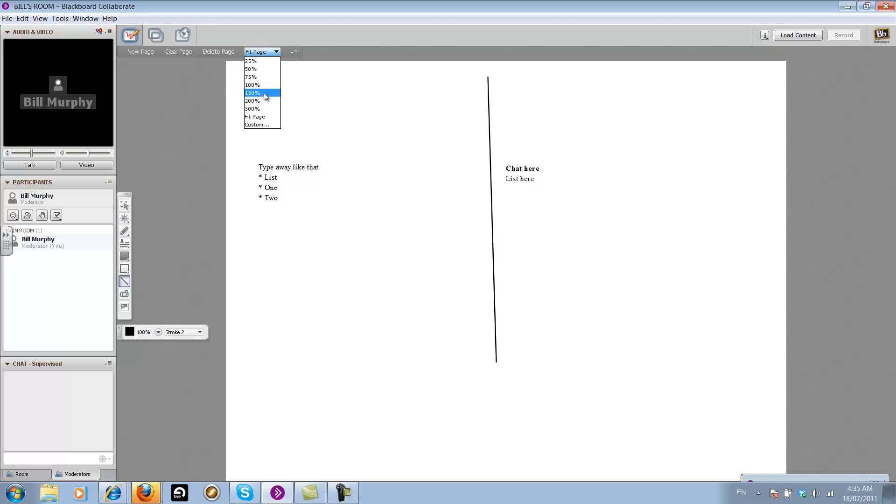
click(261, 101)
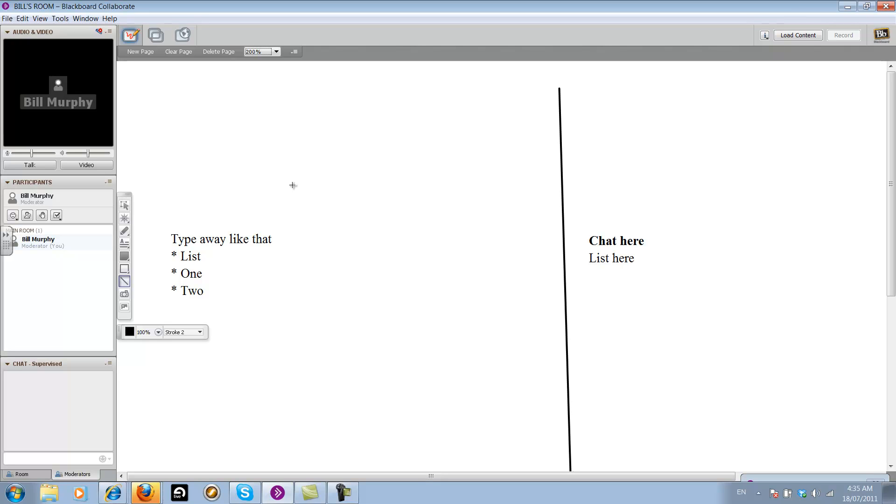
click(279, 52)
click(261, 91)
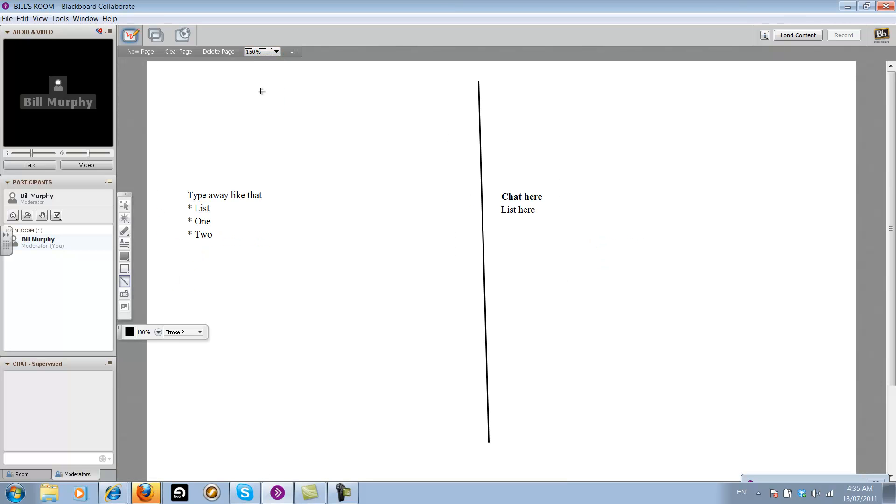